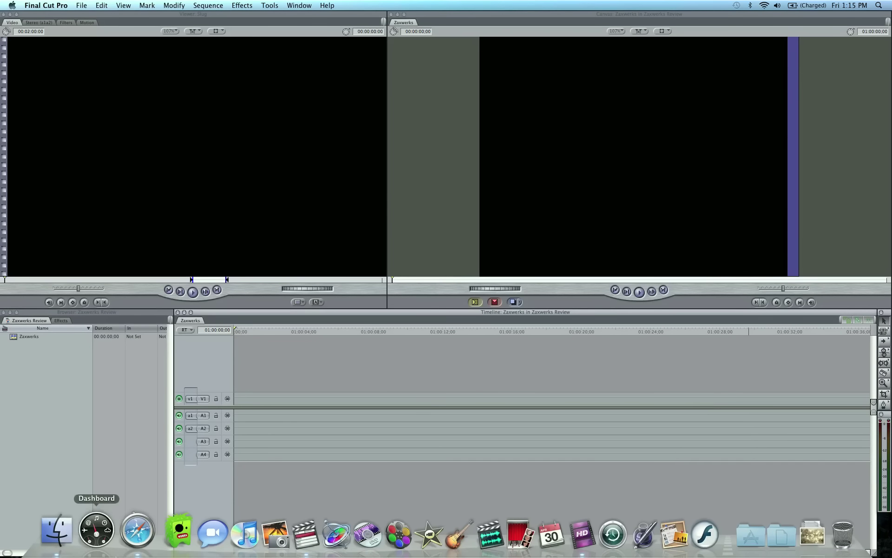
Switch to Safari to view the Zaxwerks home page, and return to Final Cut Pro.
{"action": "left_click", "coordinate": [136, 530]}
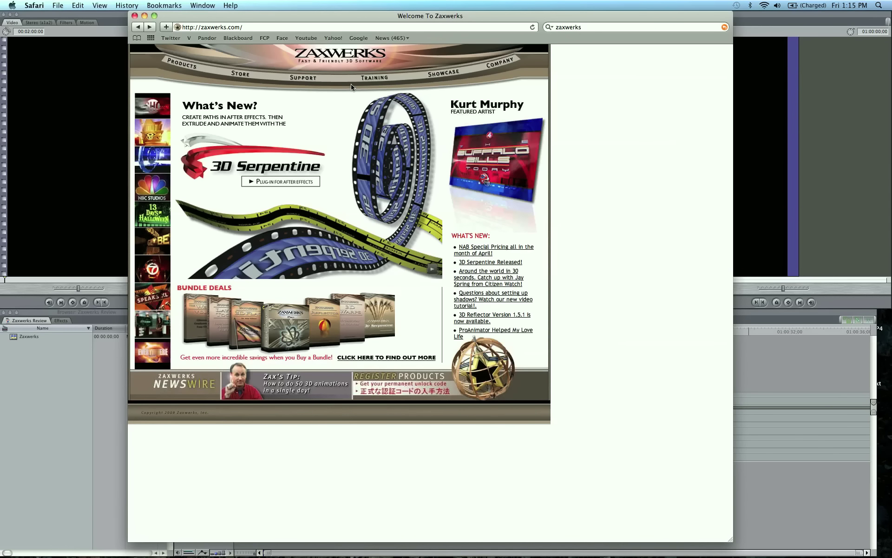
{"action": "left_click", "coordinate": [246, 39]}
{"action": "left_click", "coordinate": [782, 368]}
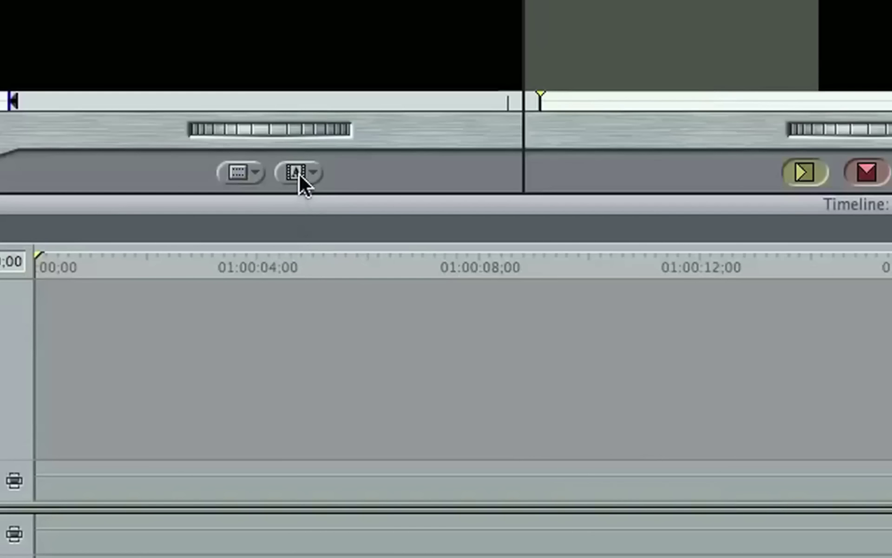
Generate a Color Solid and place it at the start of video track V1.
{"action": "left_click", "coordinate": [296, 173]}
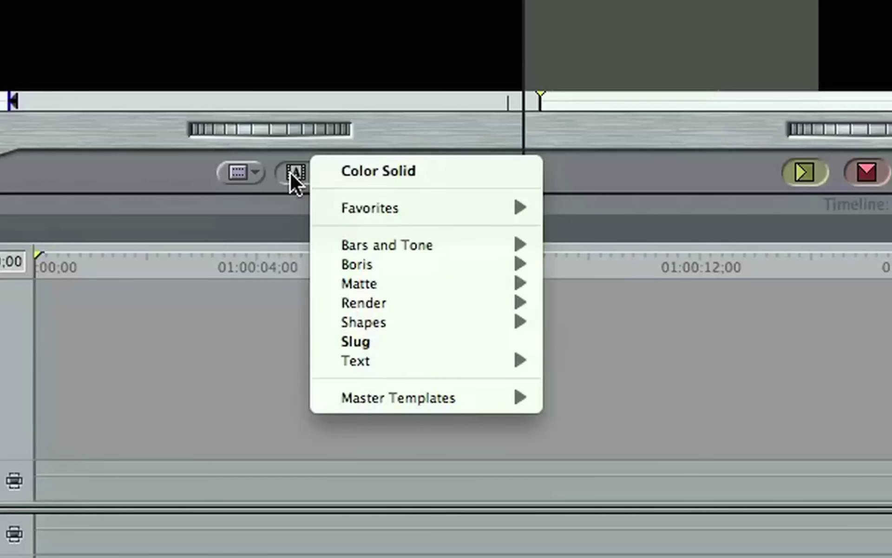
{"action": "left_click", "coordinate": [394, 171]}
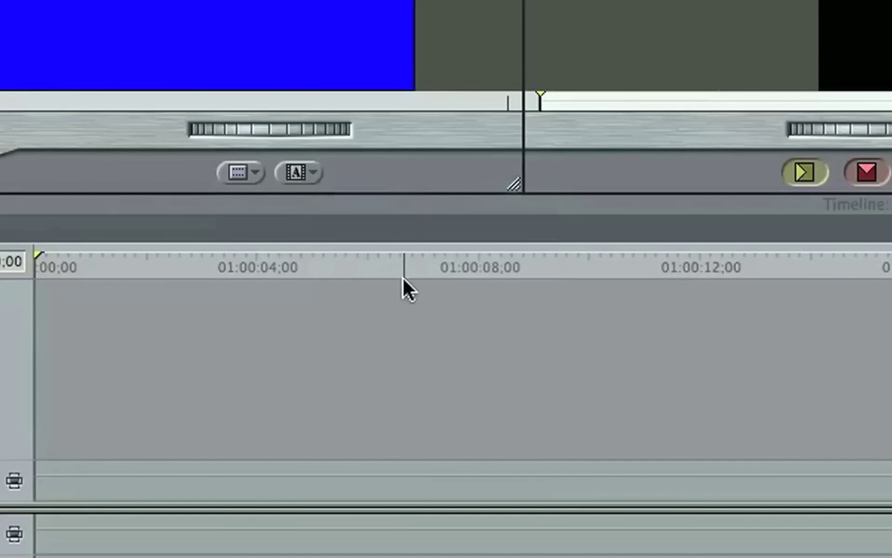
{"action": "left_click_drag", "start_coordinate": [209, 46], "coordinate": [276, 301]}
{"action": "left_click_drag", "start_coordinate": [310, 347], "coordinate": [242, 401]}
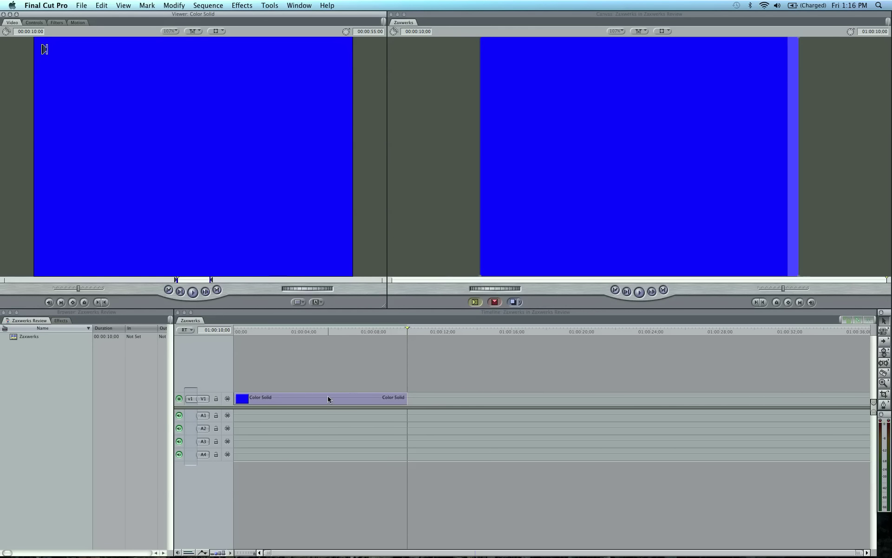
Apply the Zaxwerks ProAnimator video filter to the Color Solid clip on V1.
{"action": "left_click", "coordinate": [58, 320]}
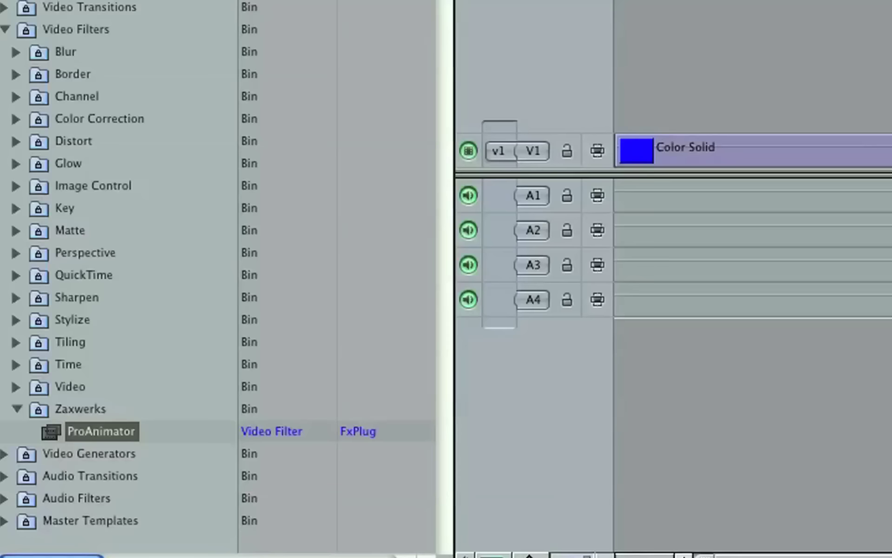
{"action": "left_click", "coordinate": [15, 31]}
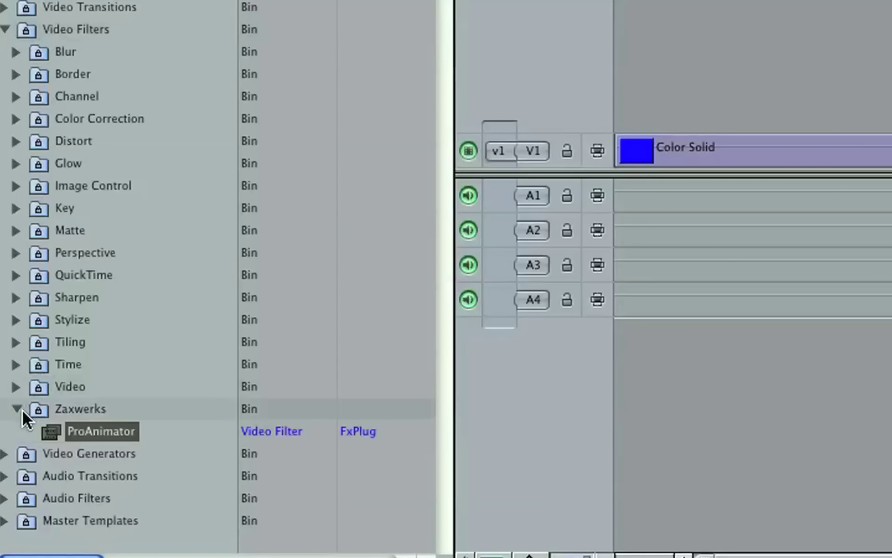
{"action": "left_click_drag", "start_coordinate": [52, 434], "coordinate": [795, 157]}
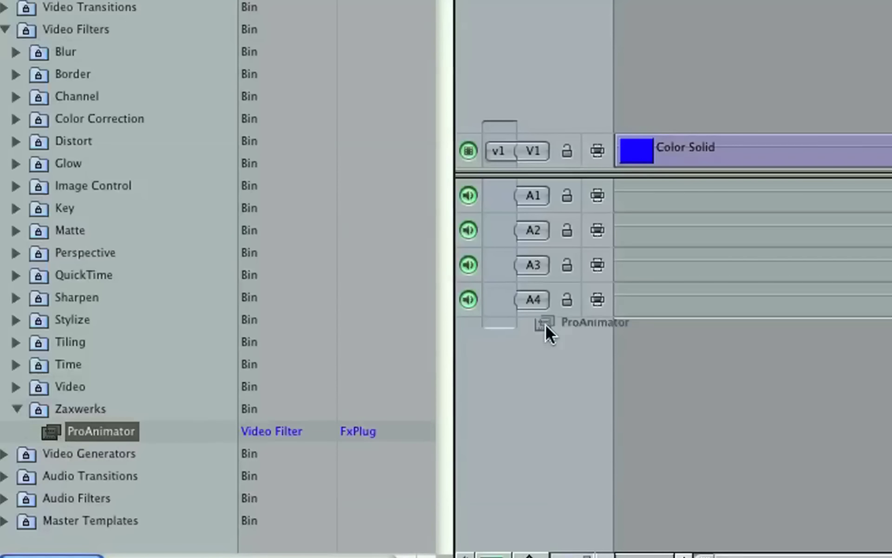
{"action": "left_click_drag", "start_coordinate": [301, 401], "coordinate": [303, 403]}
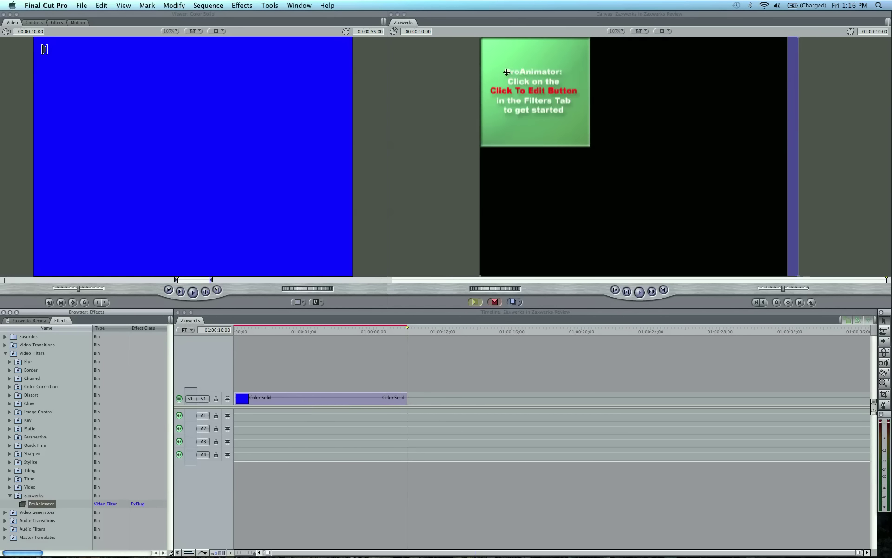
Load the Color Solid clip's filter settings and launch the ProAnimator editor's scene creation dialog.
{"action": "double_click", "coordinate": [292, 397]}
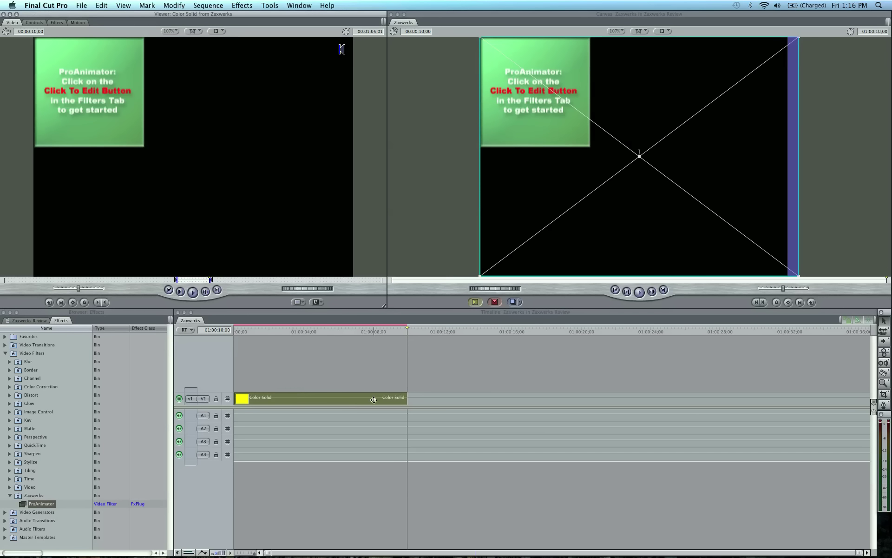
{"action": "left_click", "coordinate": [58, 23]}
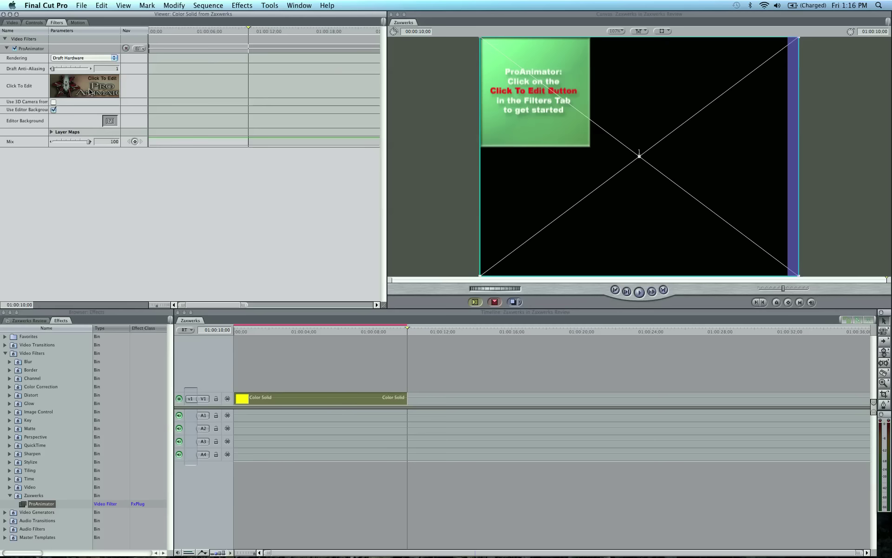
{"action": "left_click", "coordinate": [302, 307]}
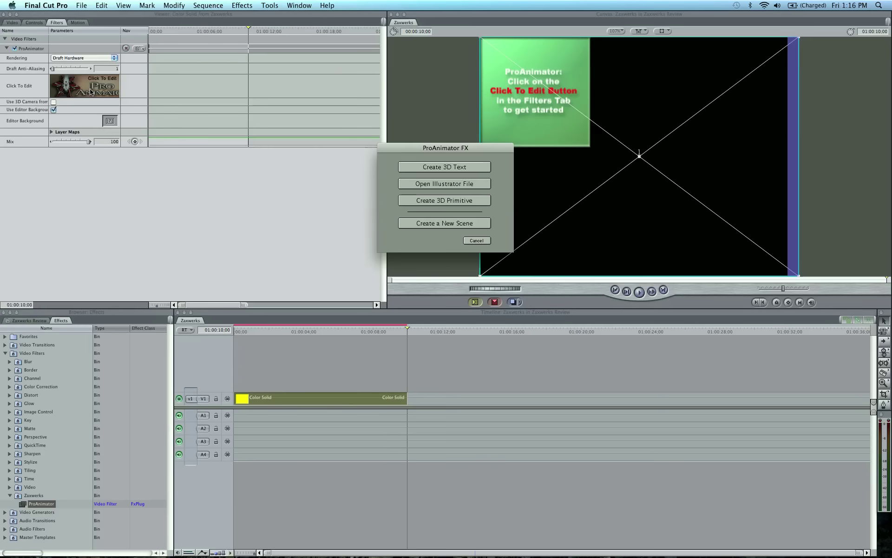
{"action": "left_click_drag", "start_coordinate": [441, 150], "coordinate": [408, 174]}
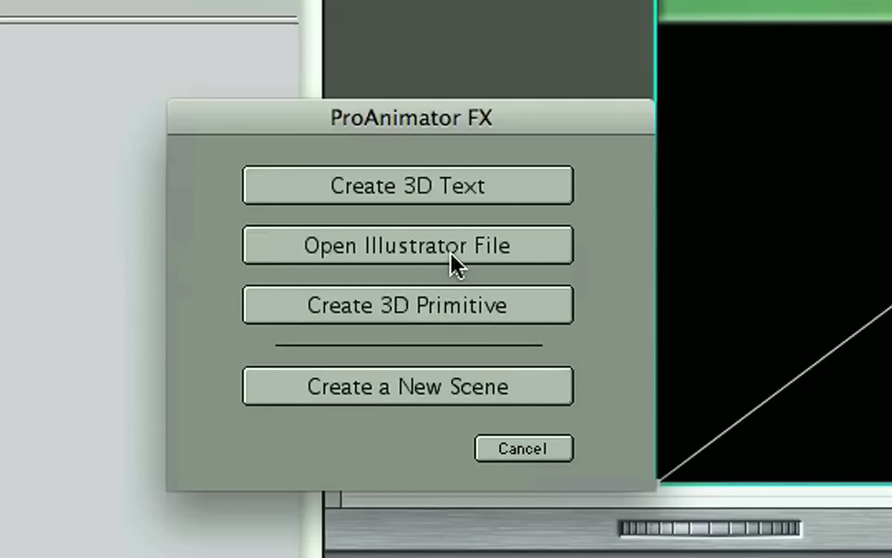
Create a 3D text object reading "FINAL CUT KING".
{"action": "left_click", "coordinate": [430, 190]}
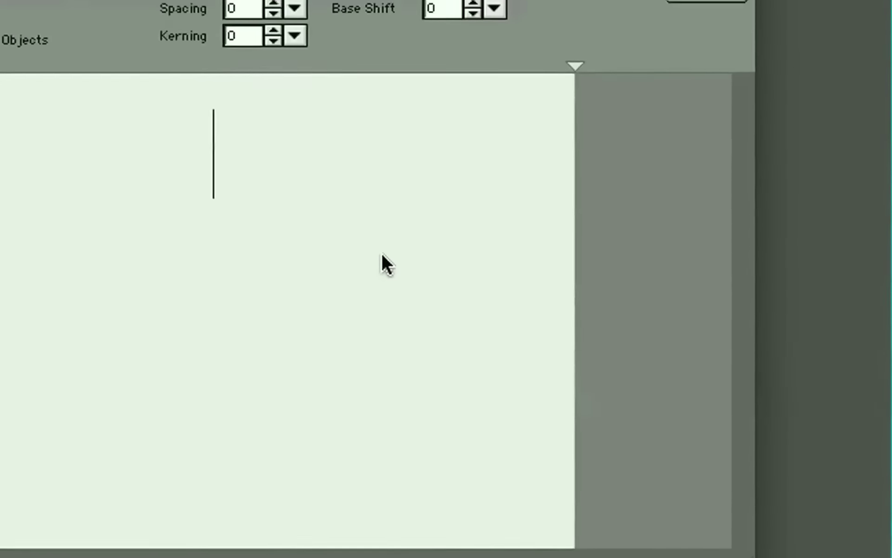
{"action": "type", "text": "FINAL CUT"}
{"action": "type", "text": " KING"}
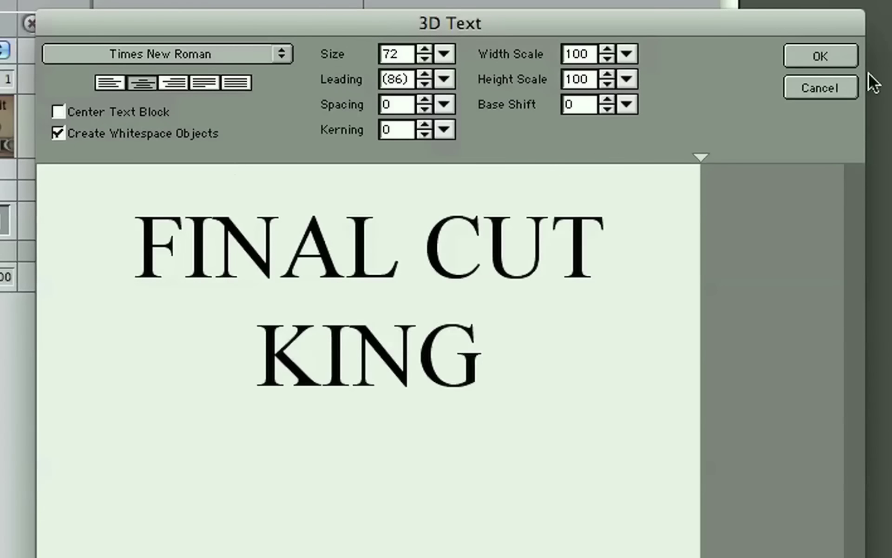
{"action": "left_click", "coordinate": [820, 56]}
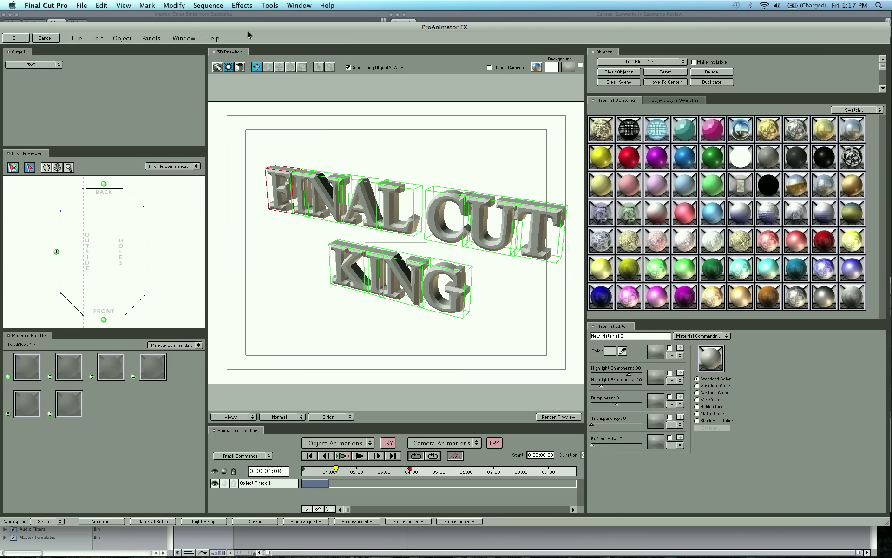
Review the available workspaces and change the ProAnimator layout to the Animation workspace.
{"action": "left_click_drag", "start_coordinate": [247, 26], "coordinate": [247, 20]}
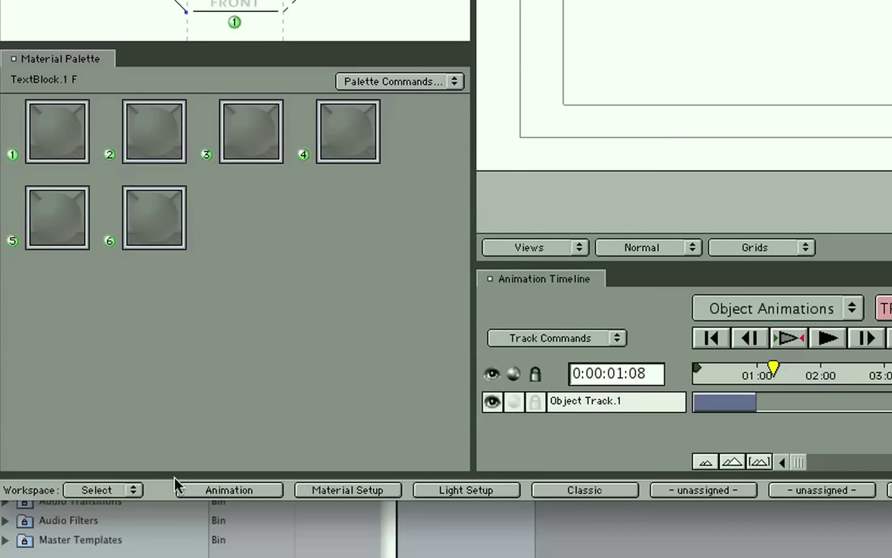
{"action": "left_click", "coordinate": [130, 483]}
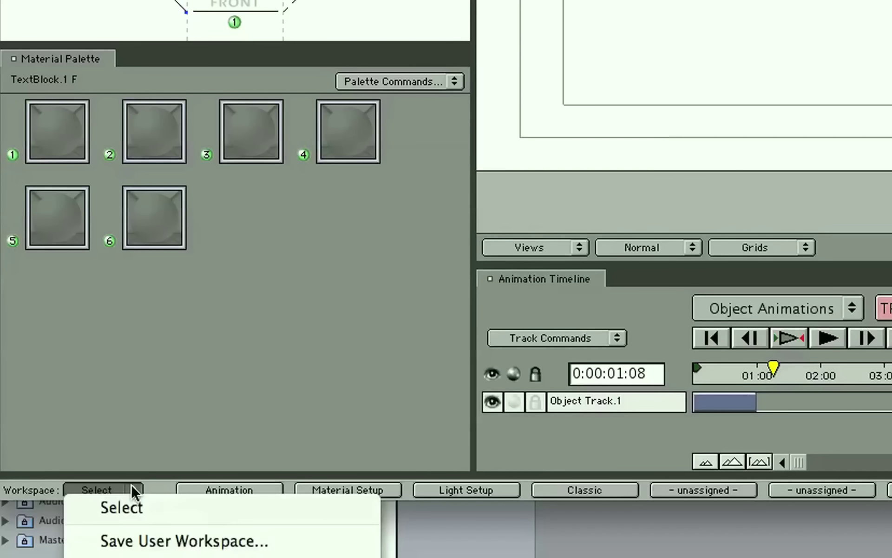
{"action": "scroll", "coordinate": [160, 504], "scroll_direction": "down", "scroll_amount": 2}
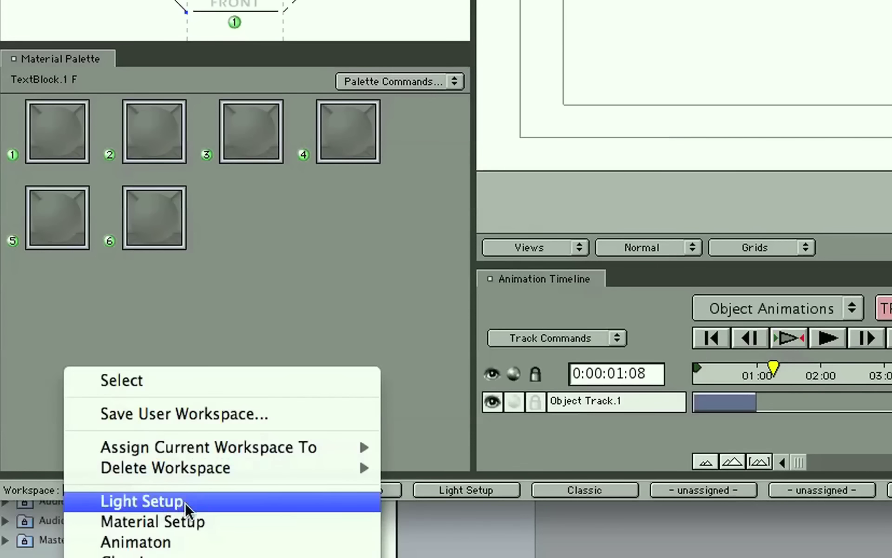
{"action": "left_click", "coordinate": [346, 303]}
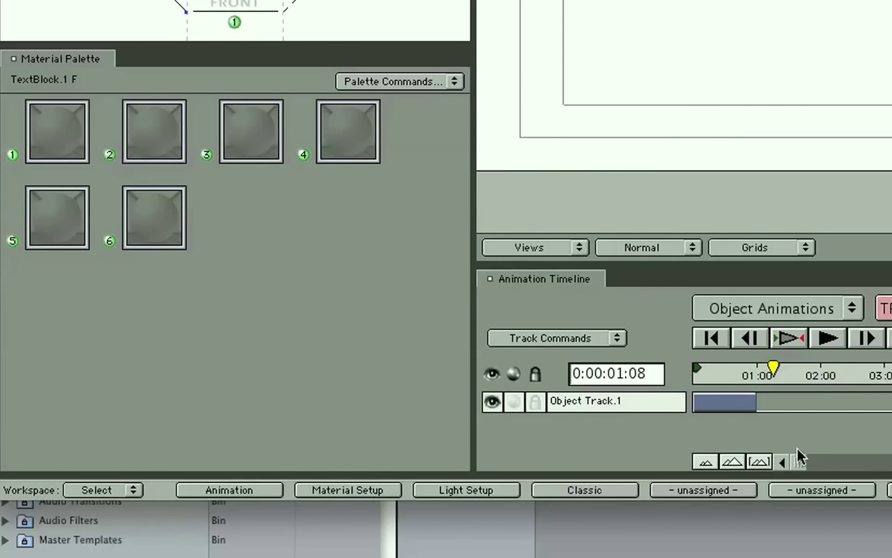
{"action": "left_click", "coordinate": [236, 489]}
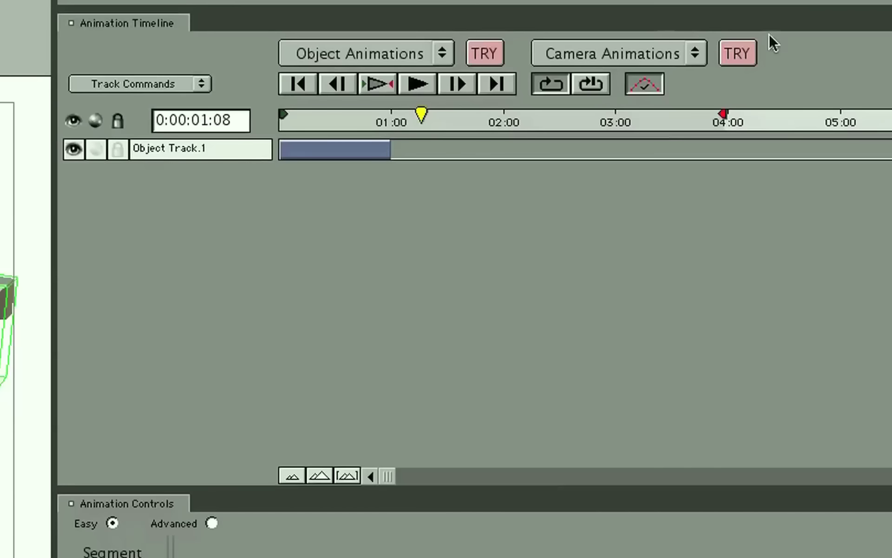
Add the Rolling Flythru camera animation preset and preview it along the fitted animation timeline.
{"action": "left_click", "coordinate": [679, 52]}
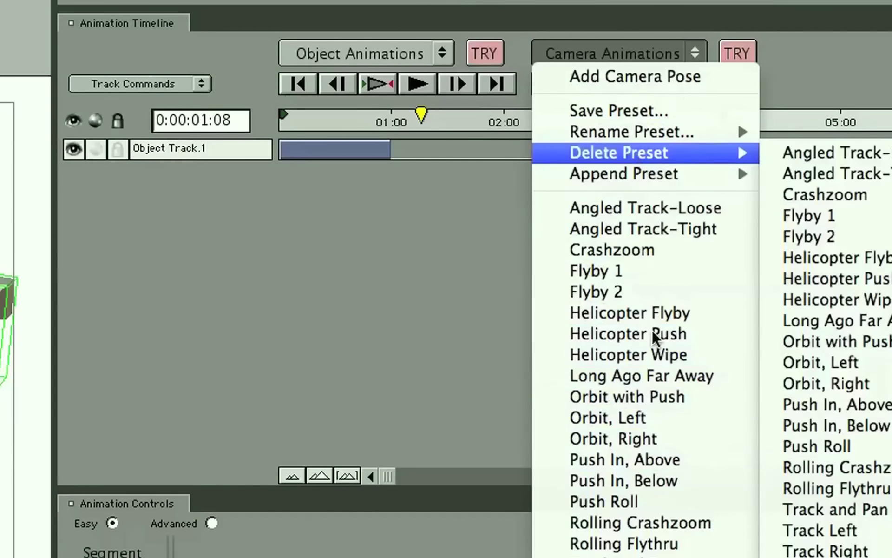
{"action": "left_click", "coordinate": [639, 545]}
{"action": "key", "text": "space"}
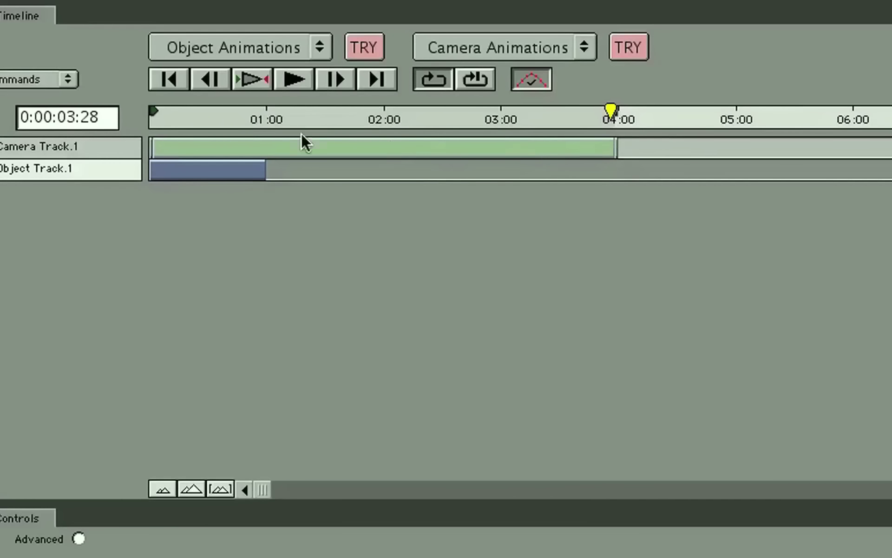
{"action": "left_click", "coordinate": [222, 488]}
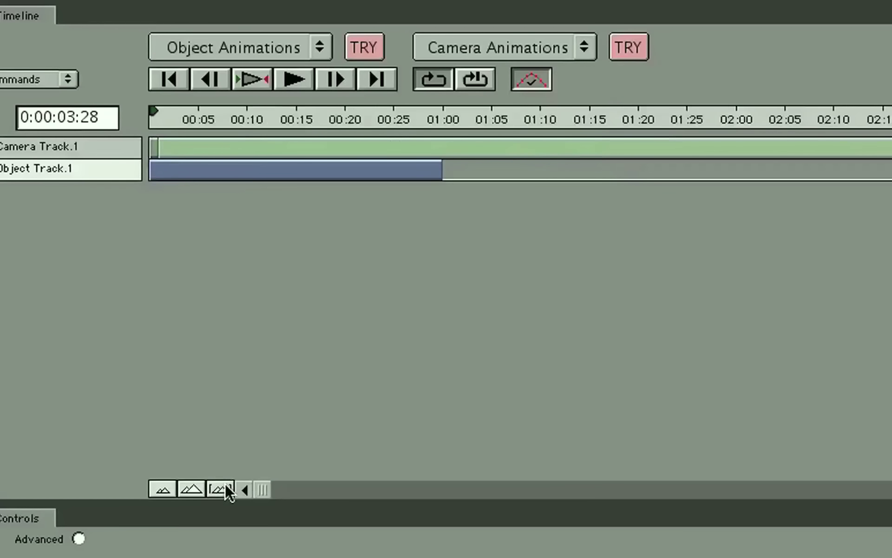
{"action": "left_click_drag", "start_coordinate": [315, 126], "coordinate": [473, 144]}
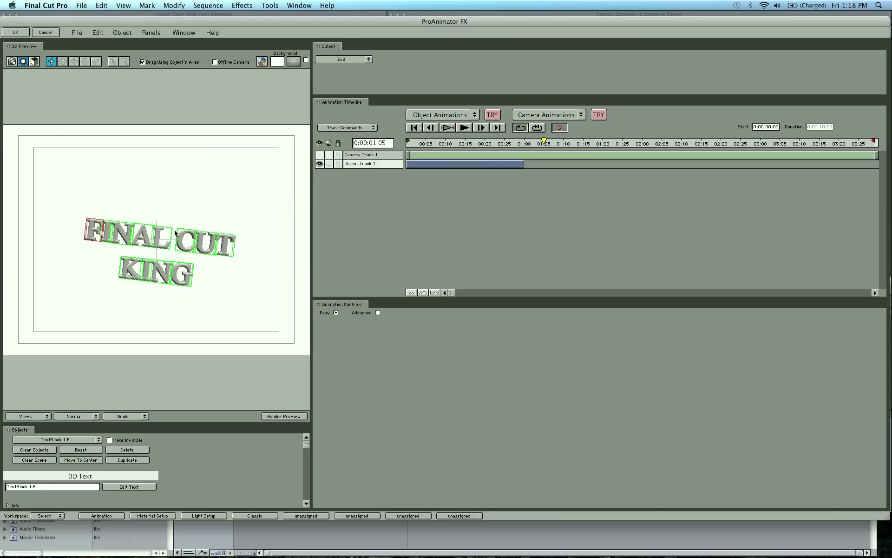
In the Light Setup workspace, try the Side Lights style and light the text with the High Key lighting style.
{"action": "left_click", "coordinate": [197, 515]}
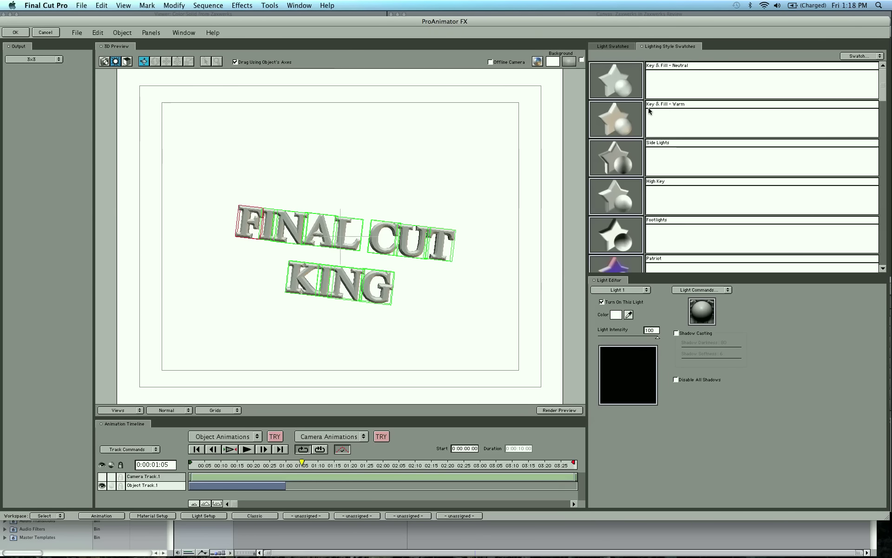
{"action": "left_click_drag", "start_coordinate": [885, 78], "coordinate": [882, 109]}
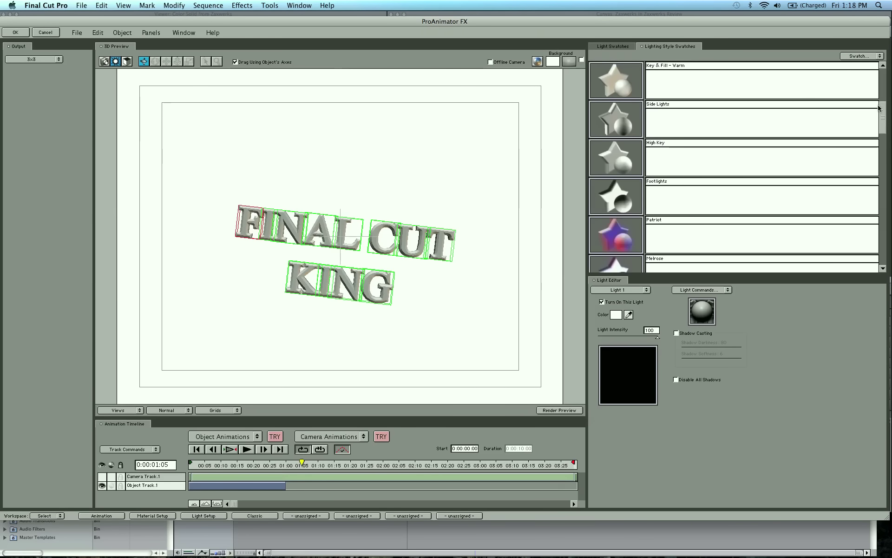
{"action": "left_click", "coordinate": [623, 160]}
{"action": "left_click_drag", "start_coordinate": [623, 161], "coordinate": [391, 251]}
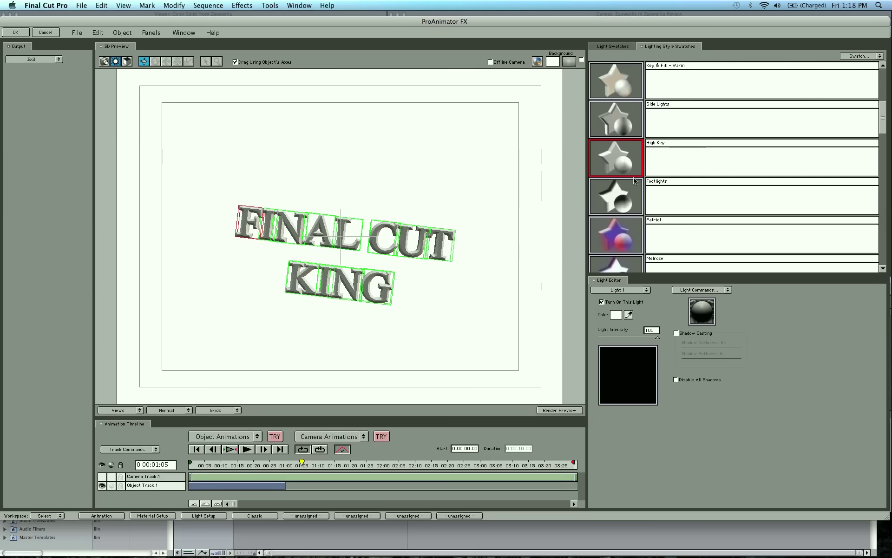
{"action": "left_click_drag", "start_coordinate": [625, 125], "coordinate": [390, 231]}
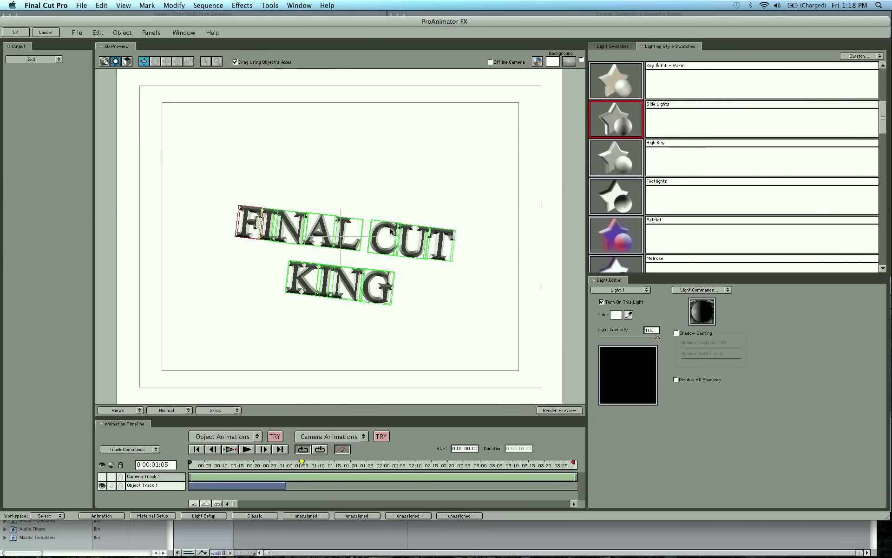
{"action": "left_click_drag", "start_coordinate": [632, 170], "coordinate": [380, 247]}
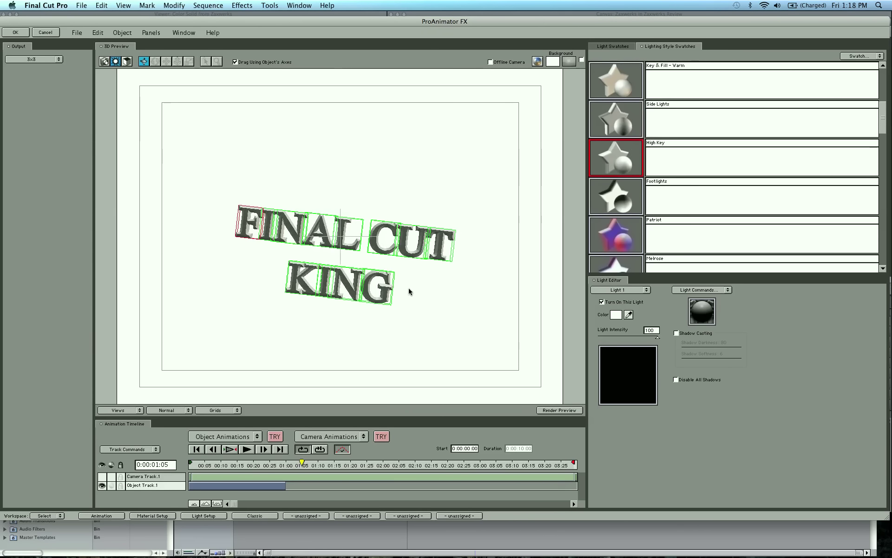
In the Material Setup workspace, apply the pale silver, black-edged object style to the text and preview it along the timeline.
{"action": "left_click", "coordinate": [101, 516]}
{"action": "left_click", "coordinate": [153, 516]}
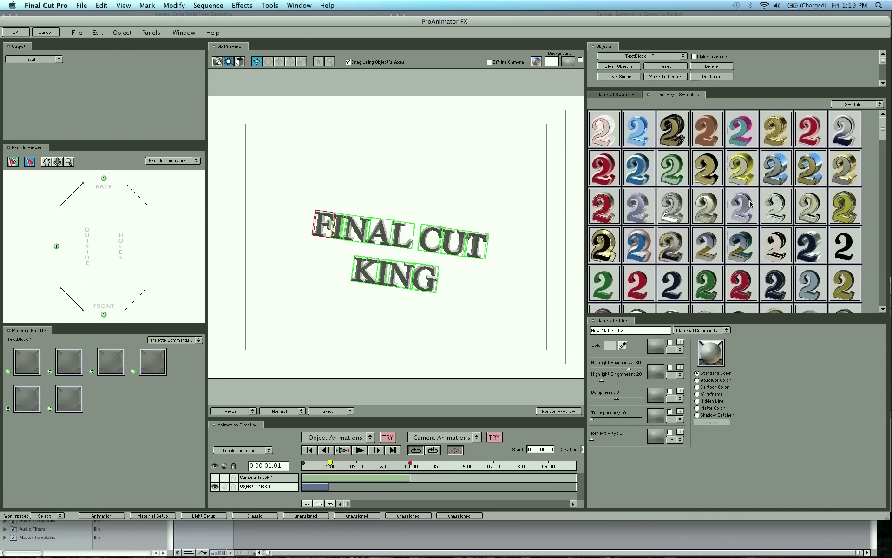
{"action": "left_click_drag", "start_coordinate": [884, 134], "coordinate": [886, 149]}
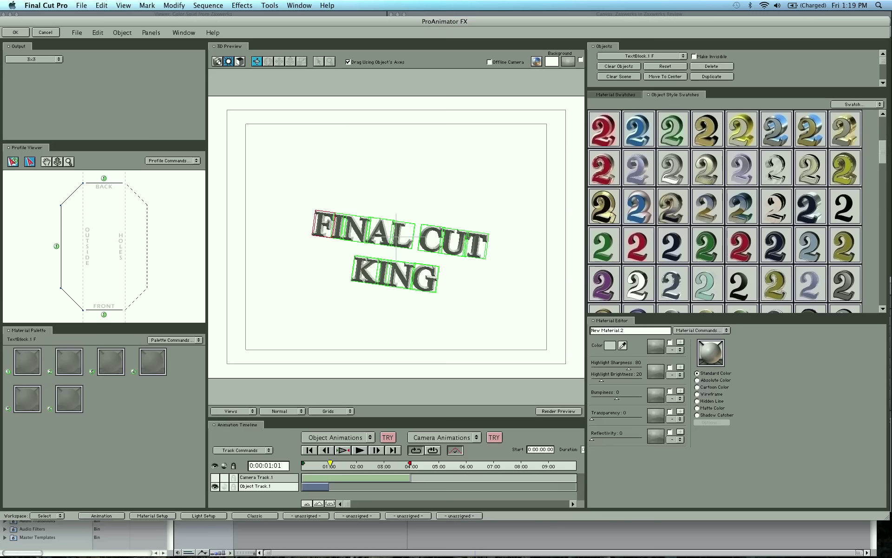
{"action": "left_click_drag", "start_coordinate": [771, 175], "coordinate": [423, 239]}
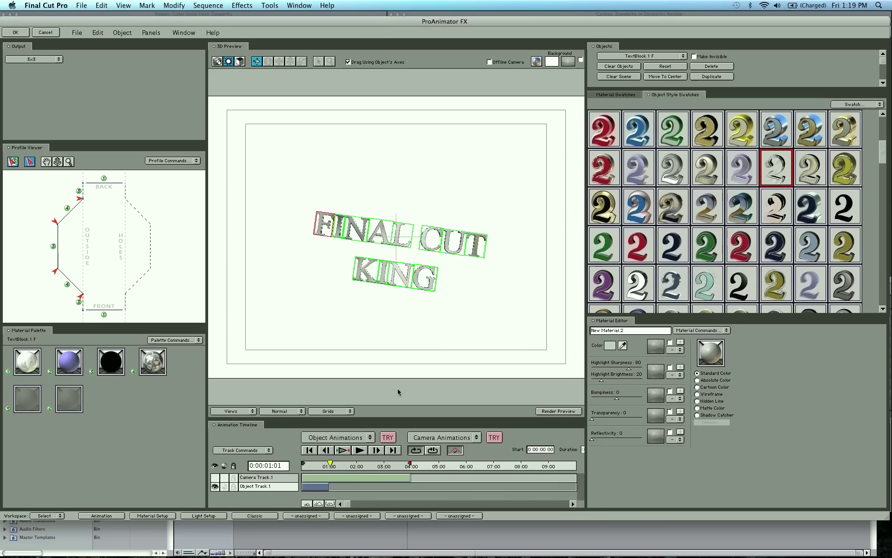
{"action": "left_click", "coordinate": [330, 504]}
{"action": "left_click_drag", "start_coordinate": [371, 465], "coordinate": [485, 463]}
{"action": "left_click_drag", "start_coordinate": [475, 463], "coordinate": [459, 463]}
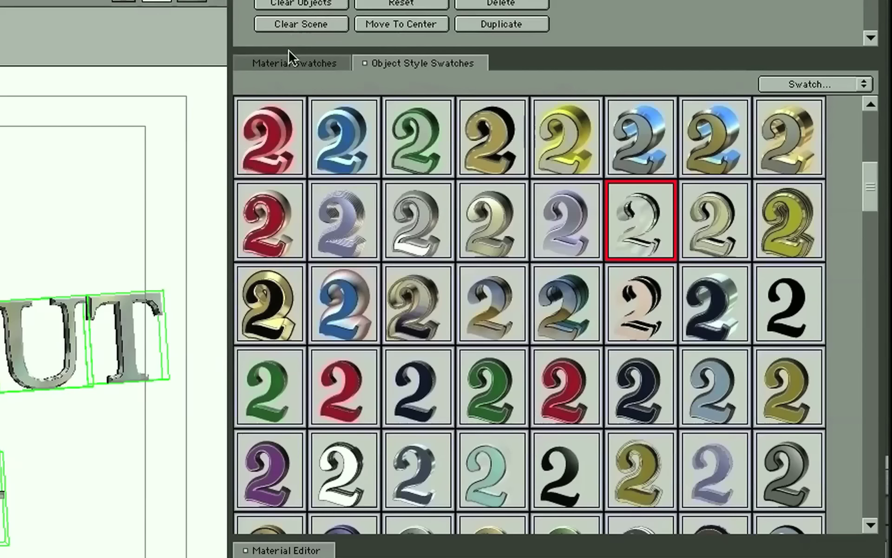
Apply the blue-grey chrome material from the material swatches to the FINAL CUT KING text.
{"action": "left_click", "coordinate": [612, 93]}
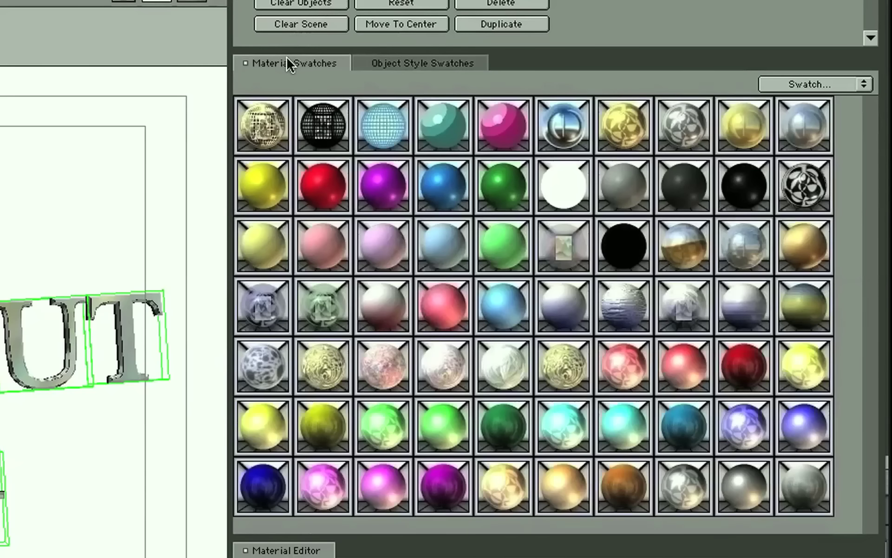
{"action": "left_click", "coordinate": [804, 124]}
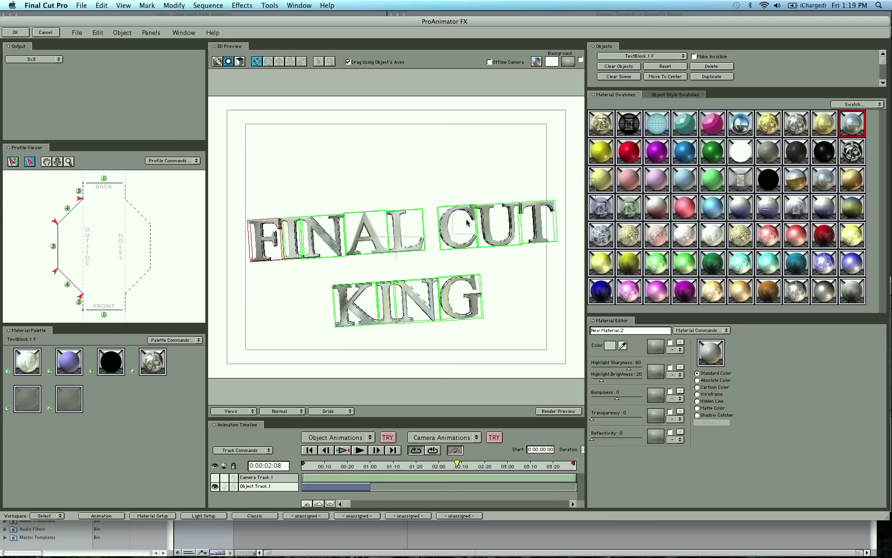
{"action": "left_click", "coordinate": [446, 219]}
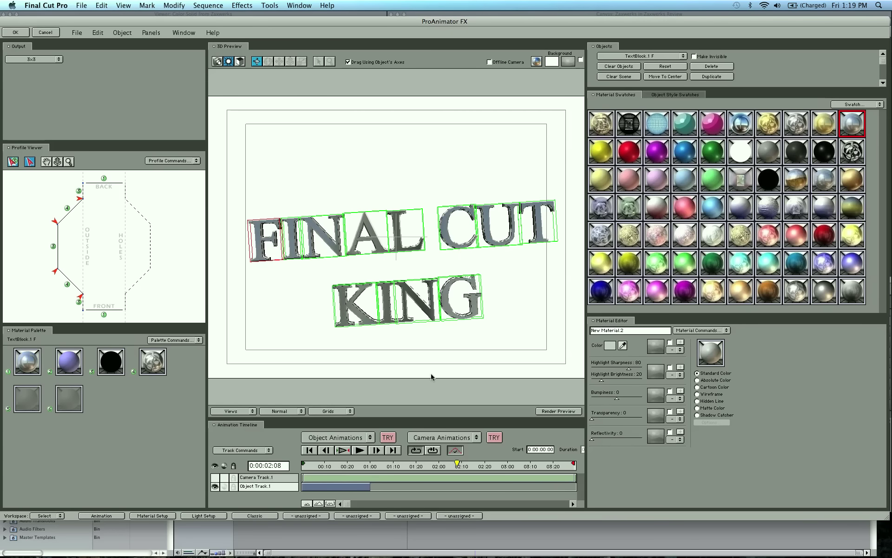
Preview the title with its material along the animation timeline and accept the ProAnimator edits to return to the sequence.
{"action": "left_click_drag", "start_coordinate": [321, 470], "coordinate": [482, 471]}
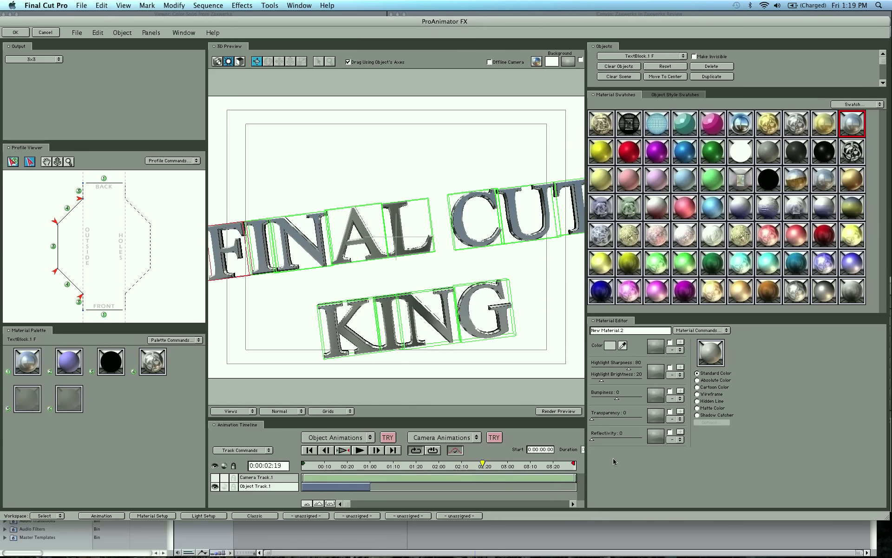
{"action": "left_click_drag", "start_coordinate": [602, 439], "coordinate": [579, 421]}
{"action": "left_click", "coordinate": [372, 475]}
{"action": "left_click_drag", "start_coordinate": [372, 471], "coordinate": [441, 467]}
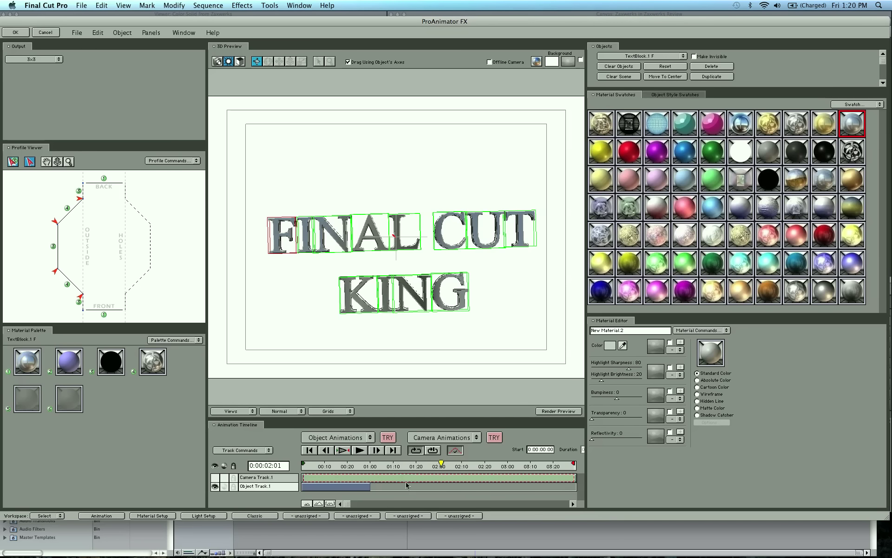
{"action": "left_click", "coordinate": [14, 32]}
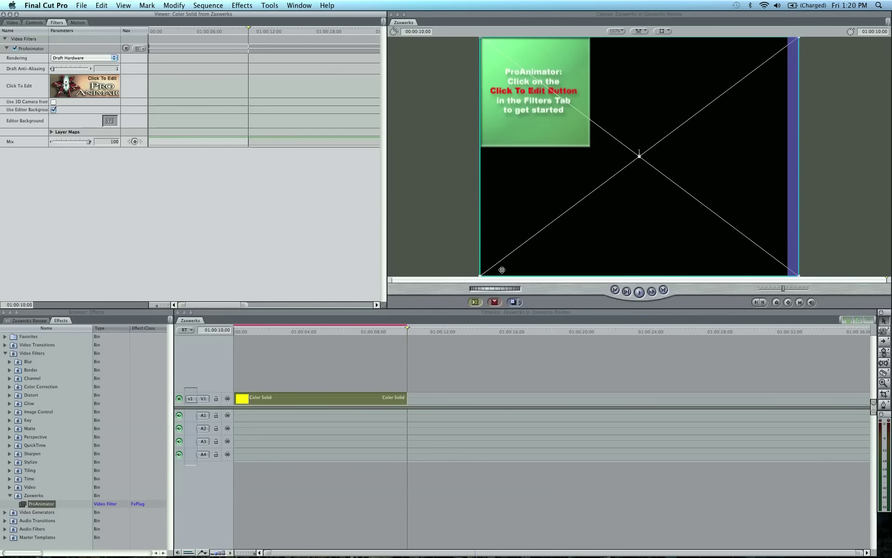
Cut the Color Solid clip at 01:00:03:29 and delete the part after the cut.
{"action": "mouse_move", "coordinate": [311, 330]}
{"action": "left_mouse_down"}
{"action": "mouse_move", "coordinate": [378, 330]}
{"action": "mouse_move", "coordinate": [227, 340]}
{"action": "mouse_move", "coordinate": [302, 336]}
{"action": "left_mouse_up"}
{"action": "key", "text": "b"}
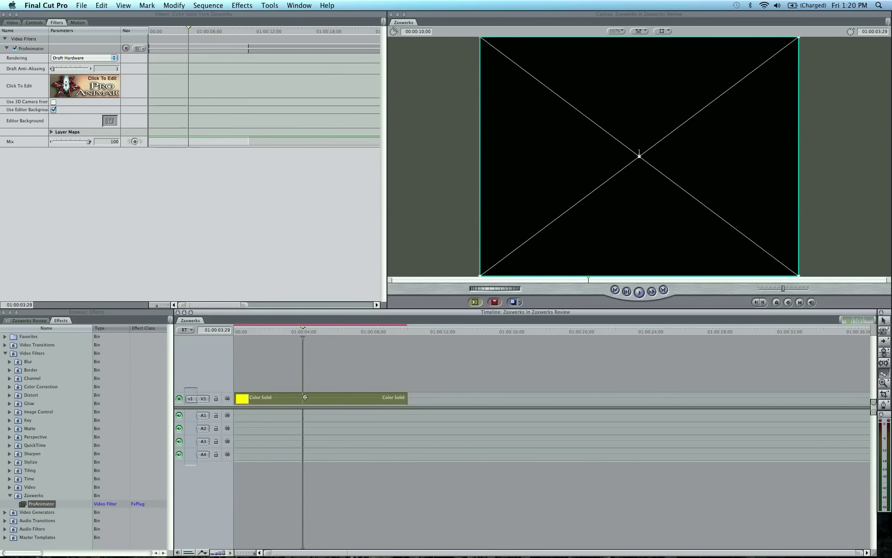
{"action": "left_click", "coordinate": [302, 398]}
{"action": "key", "text": "Delete"}
Preview frames of the shortened clip in the sequence and set its ProAnimator filter's Rendering to Software.
{"action": "mouse_move", "coordinate": [291, 331]}
{"action": "left_mouse_down"}
{"action": "mouse_move", "coordinate": [243, 331]}
{"action": "mouse_move", "coordinate": [279, 327]}
{"action": "left_mouse_up"}
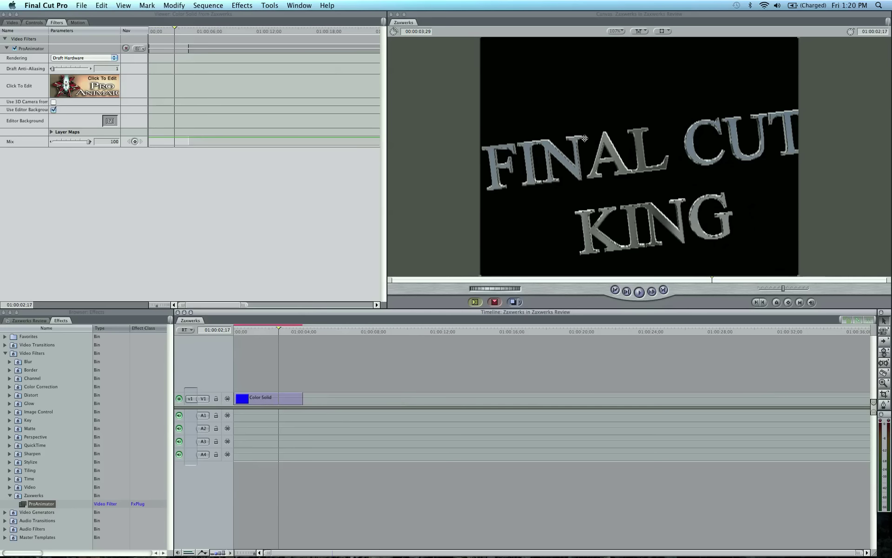
{"action": "double_click", "coordinate": [277, 397]}
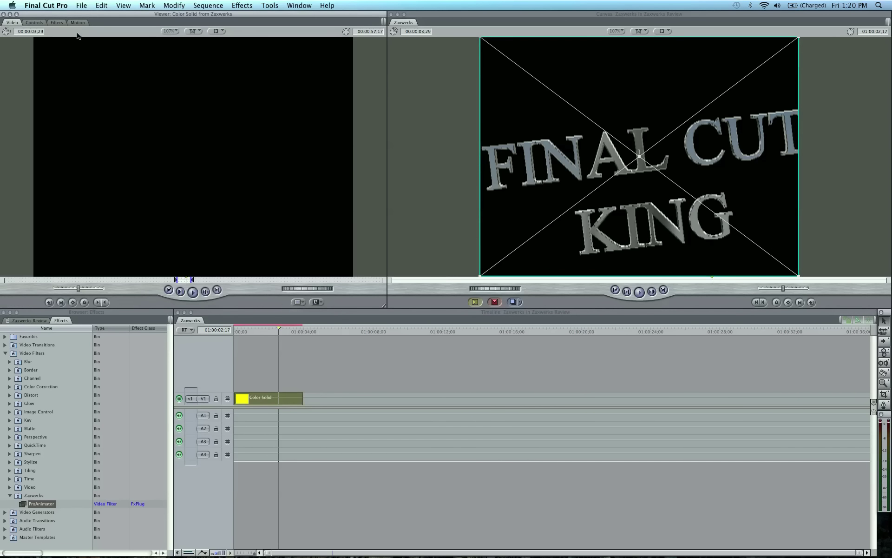
{"action": "left_click", "coordinate": [55, 23]}
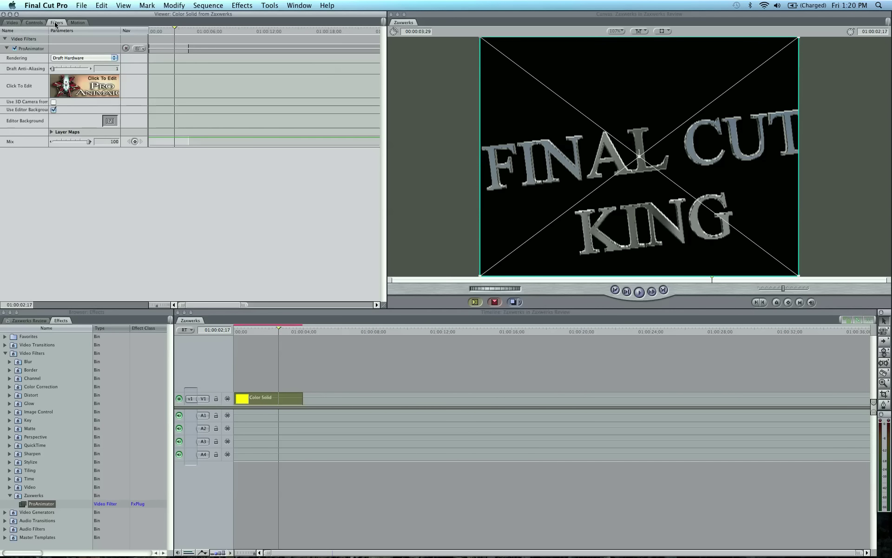
{"action": "left_click", "coordinate": [98, 57]}
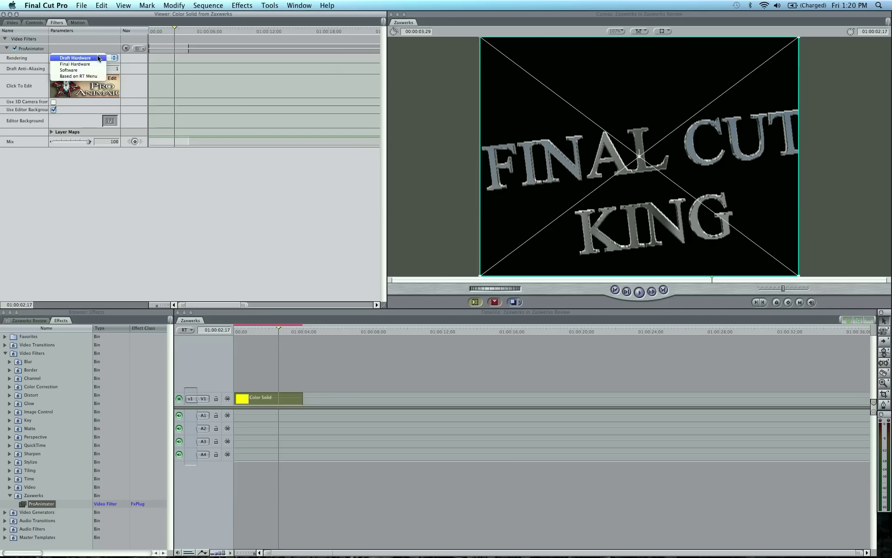
{"action": "key", "text": "Escape"}
{"action": "left_click", "coordinate": [245, 331]}
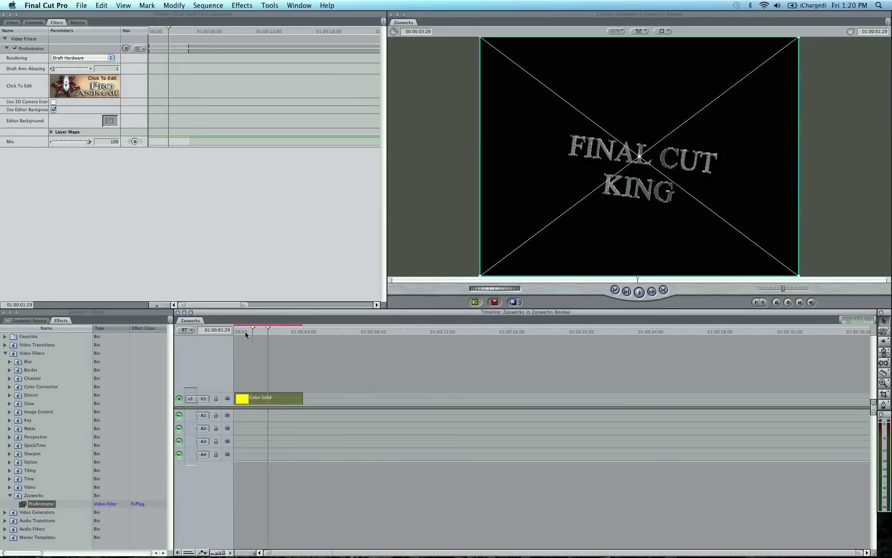
{"action": "left_click", "coordinate": [278, 335]}
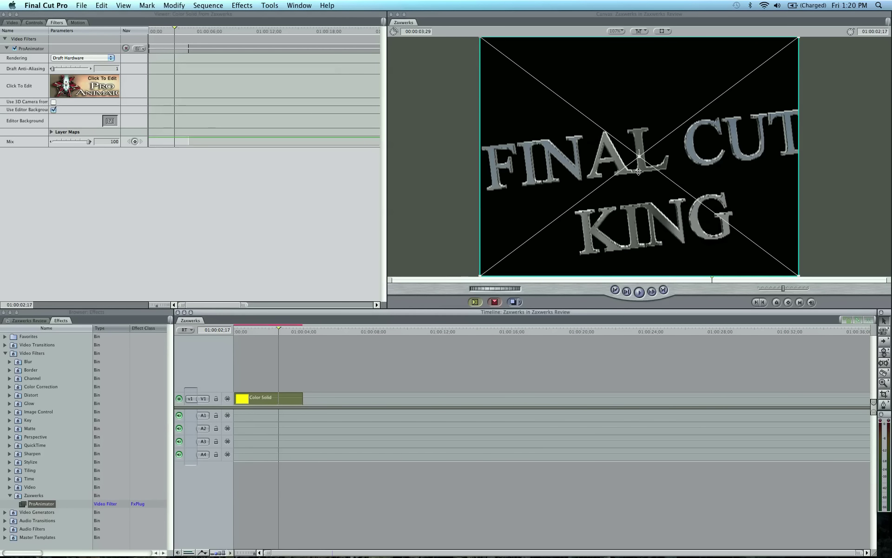
{"action": "left_click", "coordinate": [77, 59]}
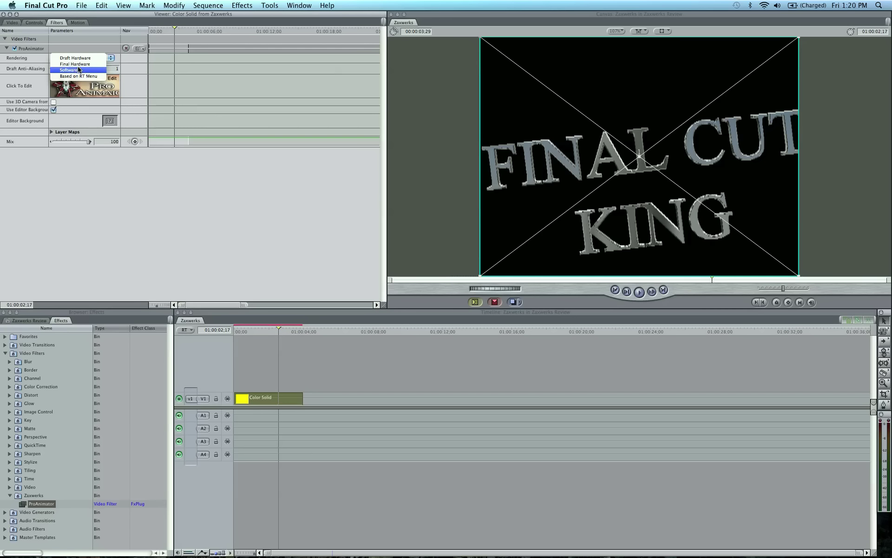
{"action": "left_click", "coordinate": [80, 70]}
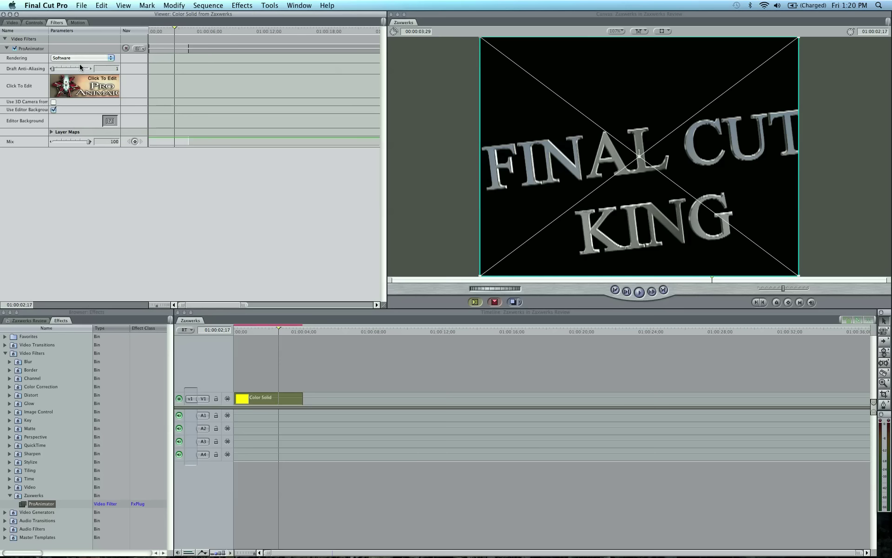
Select everything in the Zaxwerks sequence and render it.
{"action": "left_click", "coordinate": [277, 357]}
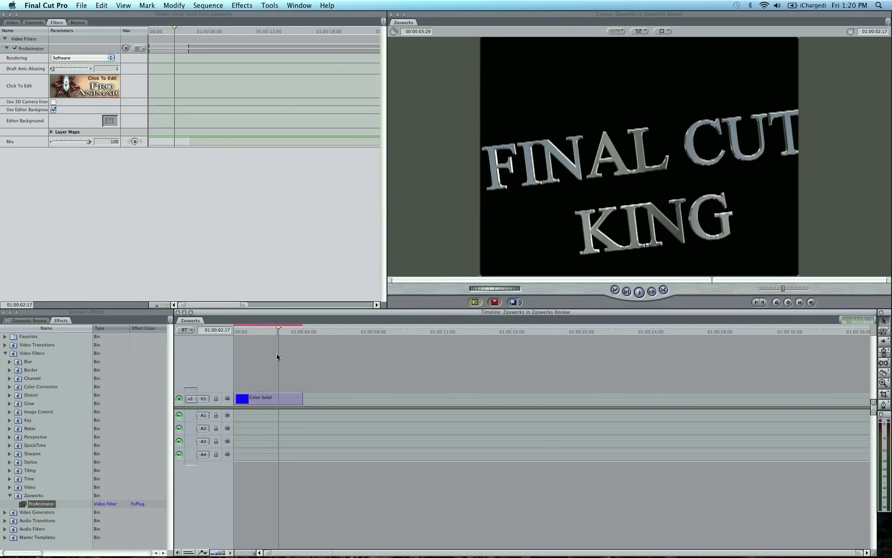
{"action": "key", "text": "super+a"}
{"action": "key", "text": "super+r"}
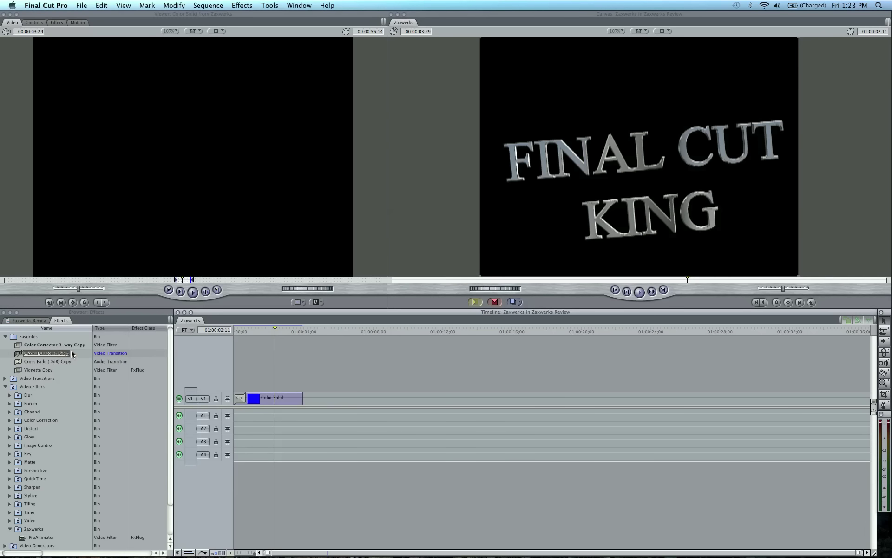
Play the rendered title with its opening Cross Dissolve from the start and examine the frame at 01:00:02:07.
{"action": "mouse_move", "coordinate": [72, 354]}
{"action": "left_mouse_down"}
{"action": "mouse_move", "coordinate": [239, 398]}
{"action": "mouse_move", "coordinate": [72, 343]}
{"action": "mouse_move", "coordinate": [69, 351]}
{"action": "left_mouse_up"}
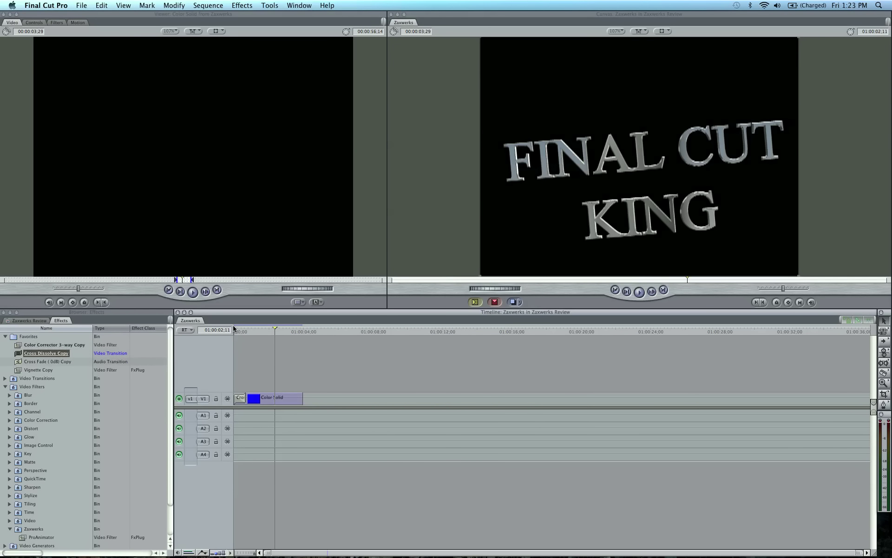
{"action": "left_click", "coordinate": [233, 328]}
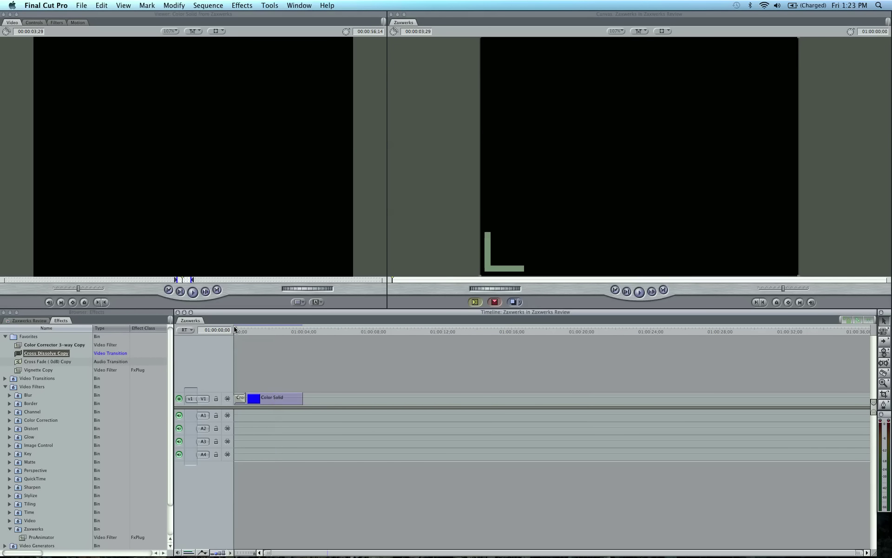
{"action": "key", "text": "space"}
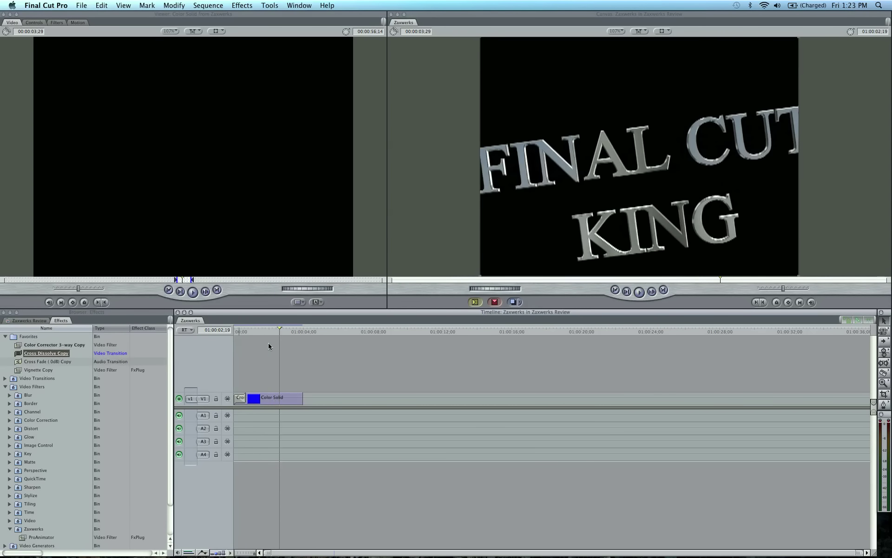
{"action": "mouse_move", "coordinate": [261, 332]}
{"action": "left_mouse_down"}
{"action": "mouse_move", "coordinate": [249, 331]}
{"action": "mouse_move", "coordinate": [271, 331]}
{"action": "left_mouse_up"}
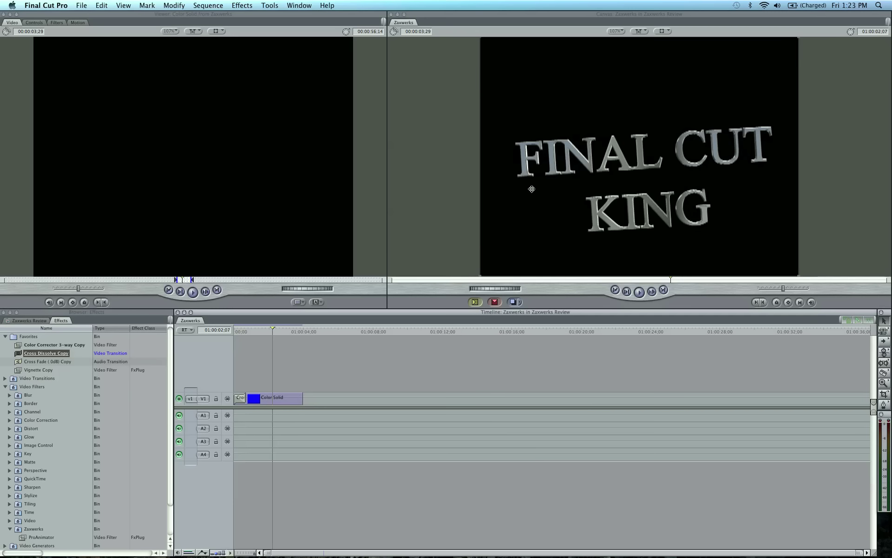
Load the Color Solid clip for viewing and open the Zaxwerks sequence from the Zaxwerks Review project.
{"action": "double_click", "coordinate": [293, 402]}
{"action": "left_click", "coordinate": [24, 332]}
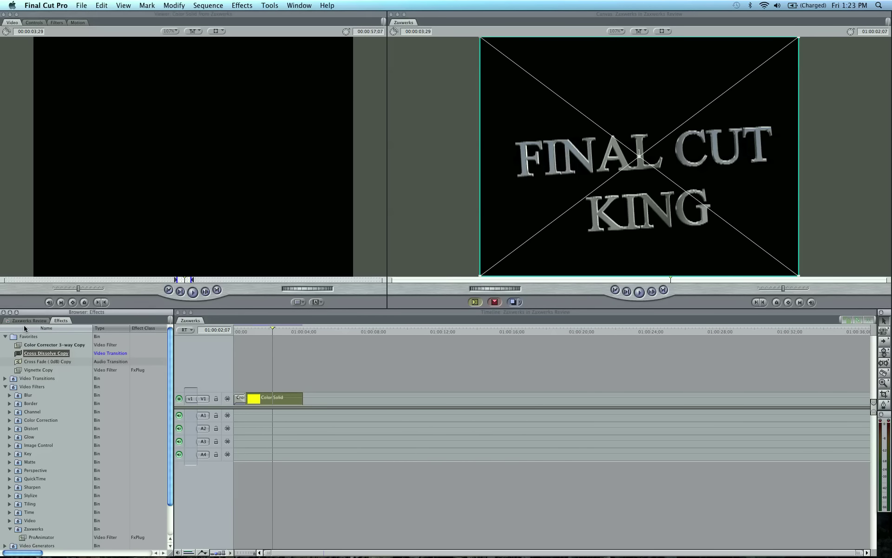
{"action": "left_click", "coordinate": [28, 321]}
{"action": "left_click", "coordinate": [17, 338]}
{"action": "double_click", "coordinate": [17, 338]}
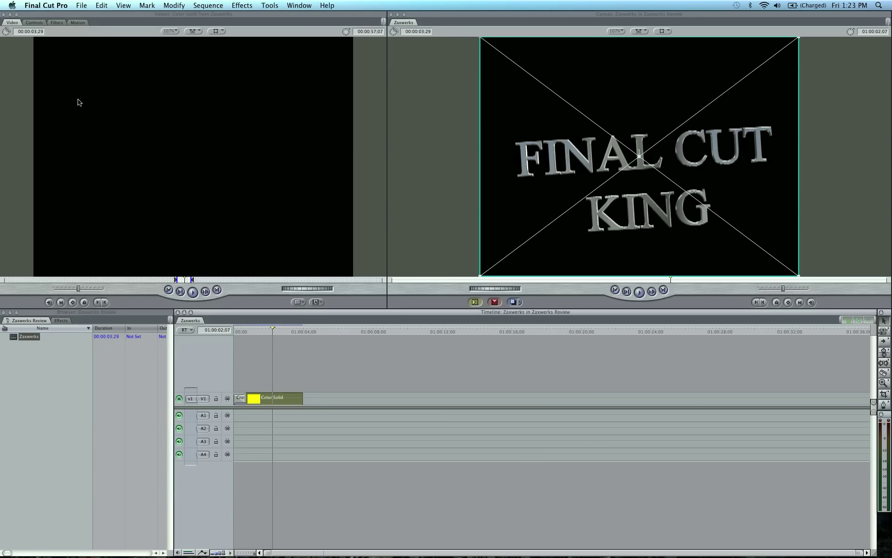
Export the sequence using QuickTime Conversion as a QuickTime Movie with Default Settings, saved to G-DRIVE as Zaxwerks3.
{"action": "left_click", "coordinate": [88, 4]}
{"action": "mouse_move", "coordinate": [112, 166]}
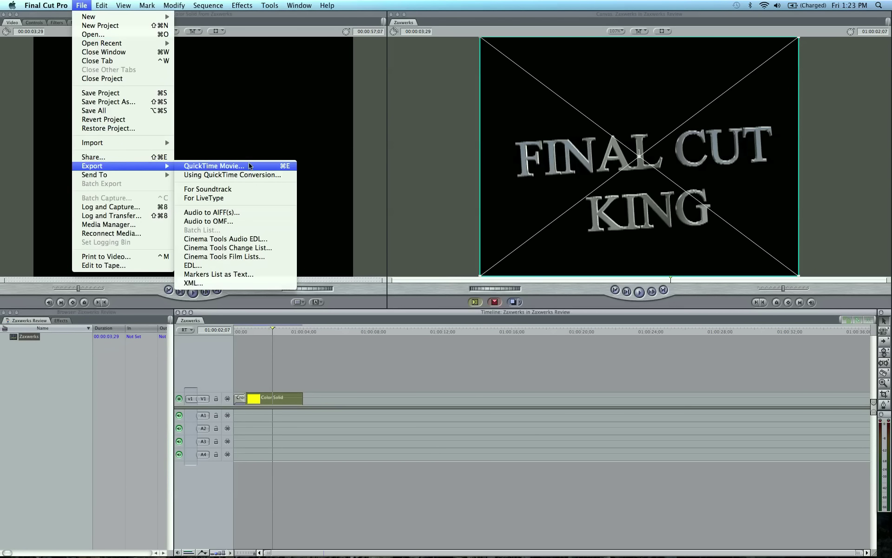
{"action": "left_click", "coordinate": [247, 176]}
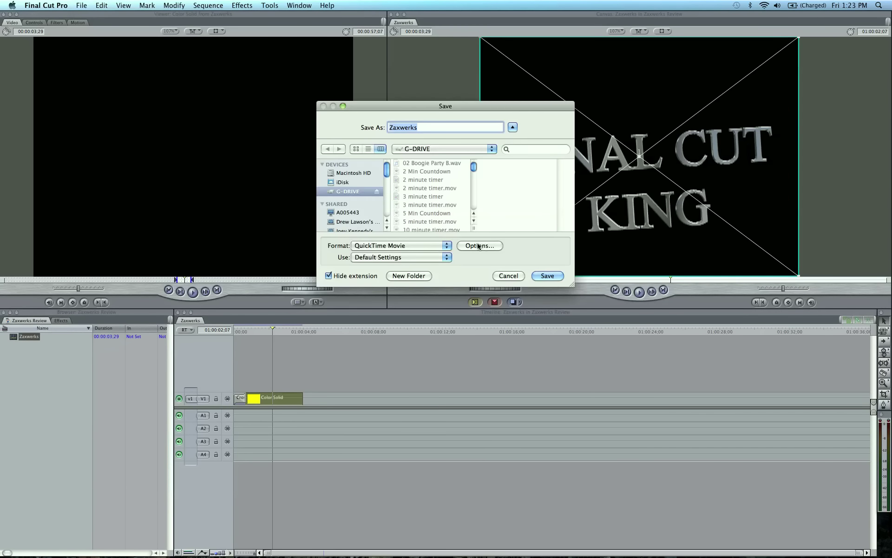
{"action": "left_click", "coordinate": [542, 278]}
{"action": "left_click", "coordinate": [465, 167]}
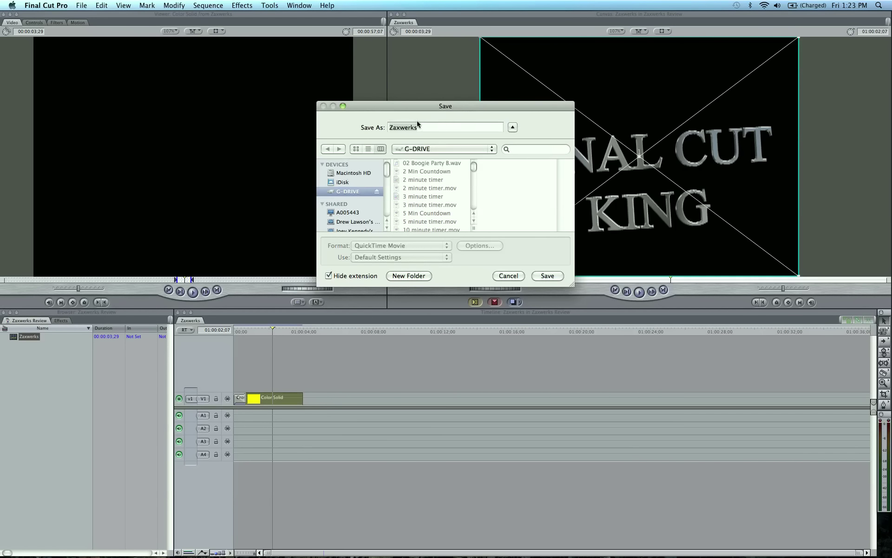
{"action": "key", "text": "Right"}
{"action": "type", "text": "3"}
{"action": "left_click", "coordinate": [547, 276]}
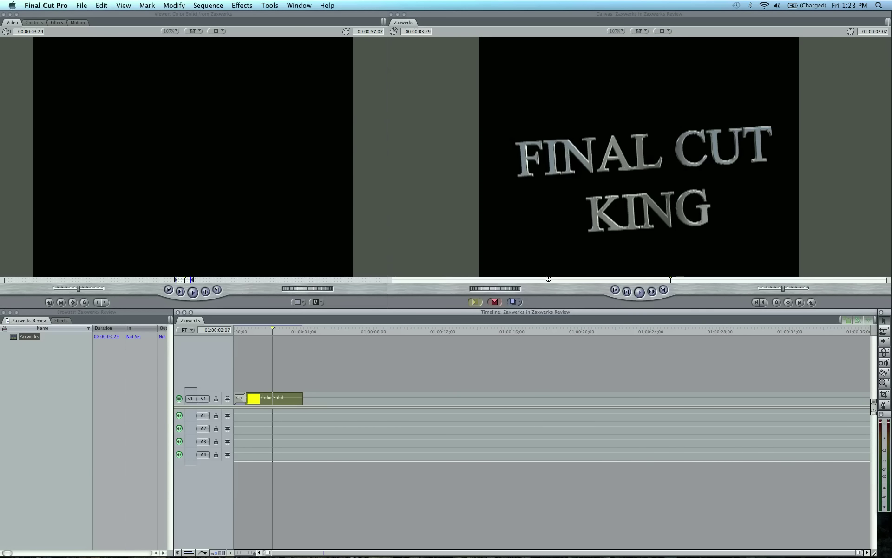